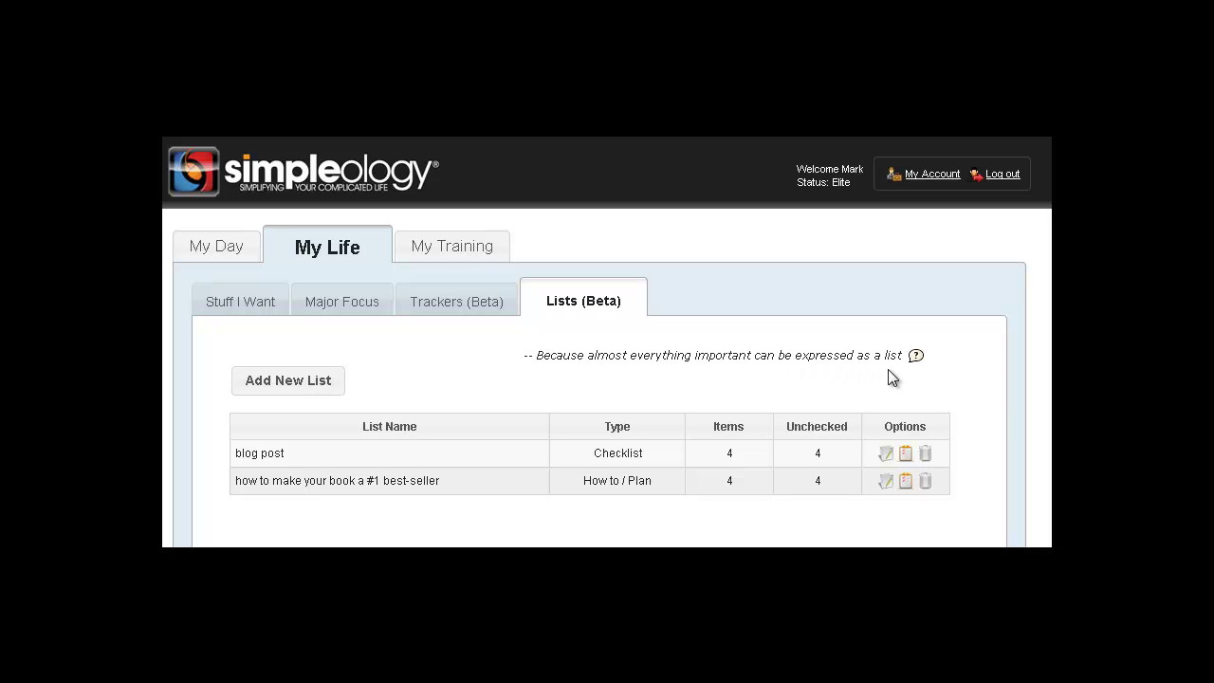
Review the list types offered for a new list and leave without creating one
click(287, 389)
click(645, 427)
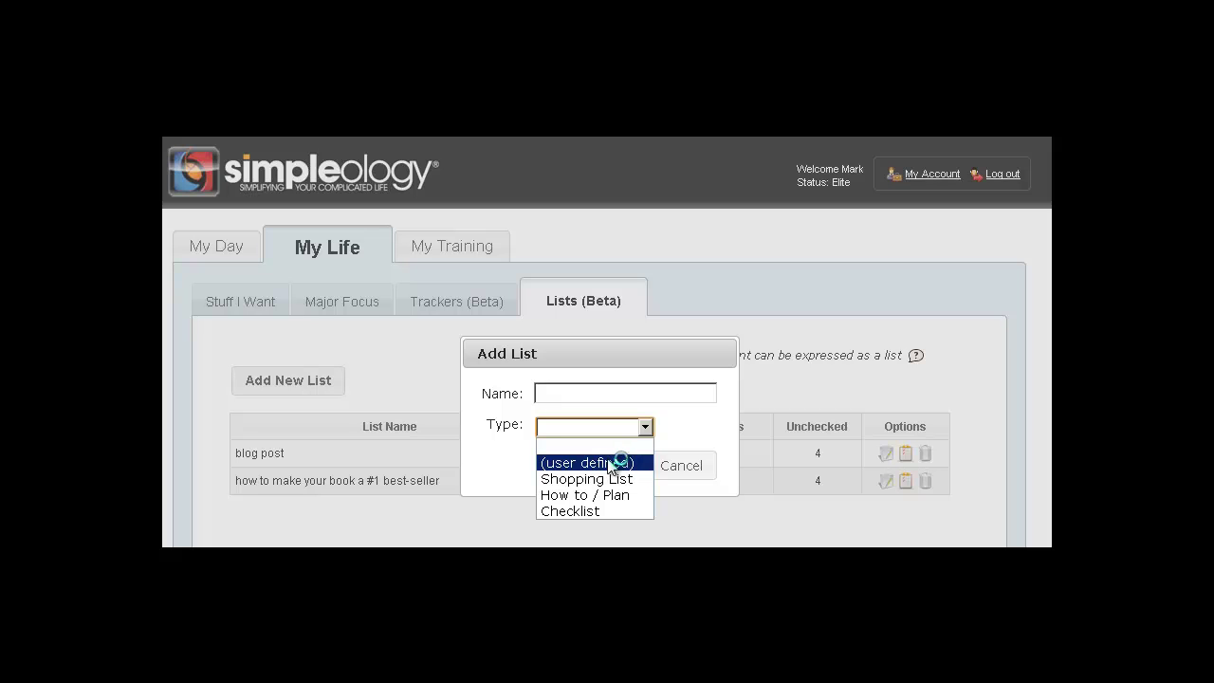
click(680, 466)
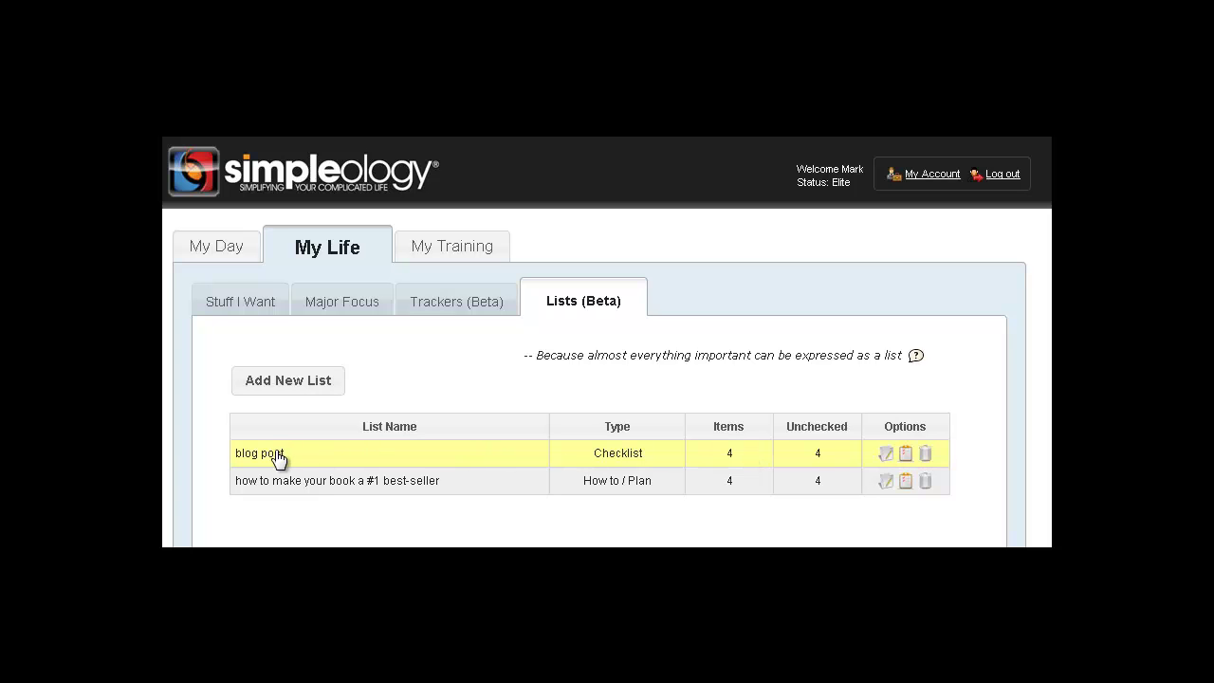
Open the "blog post" checklist and look over its title and items
click(901, 455)
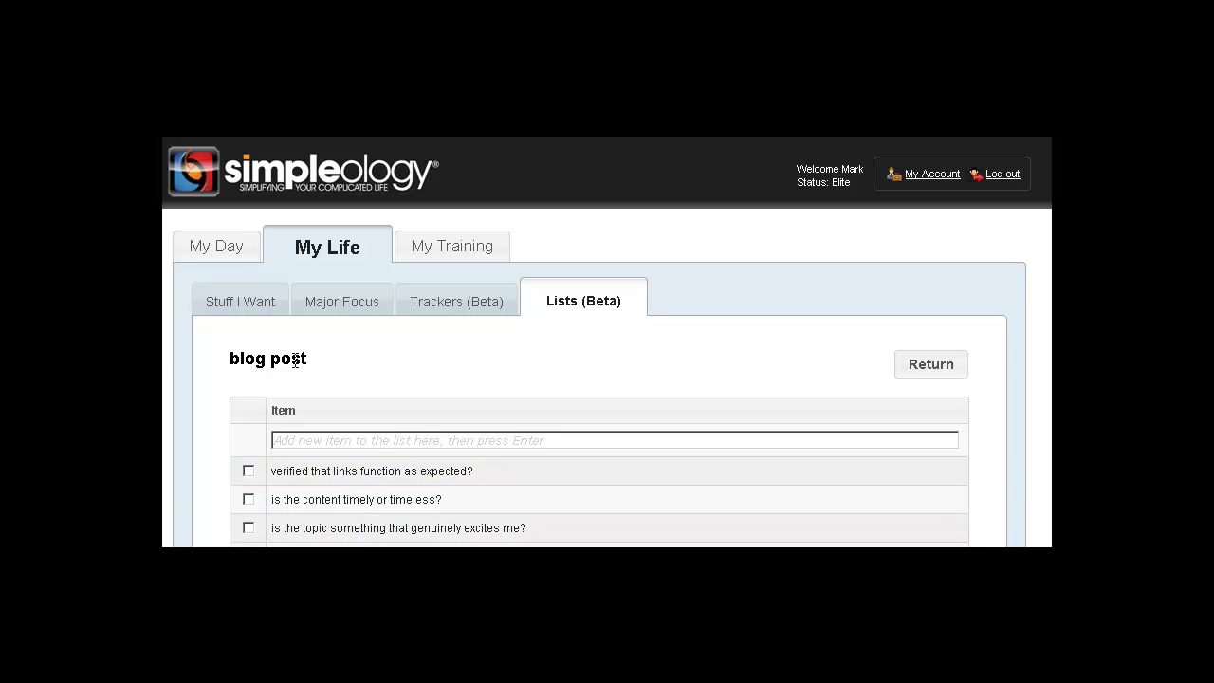
drag(308, 364, 234, 366)
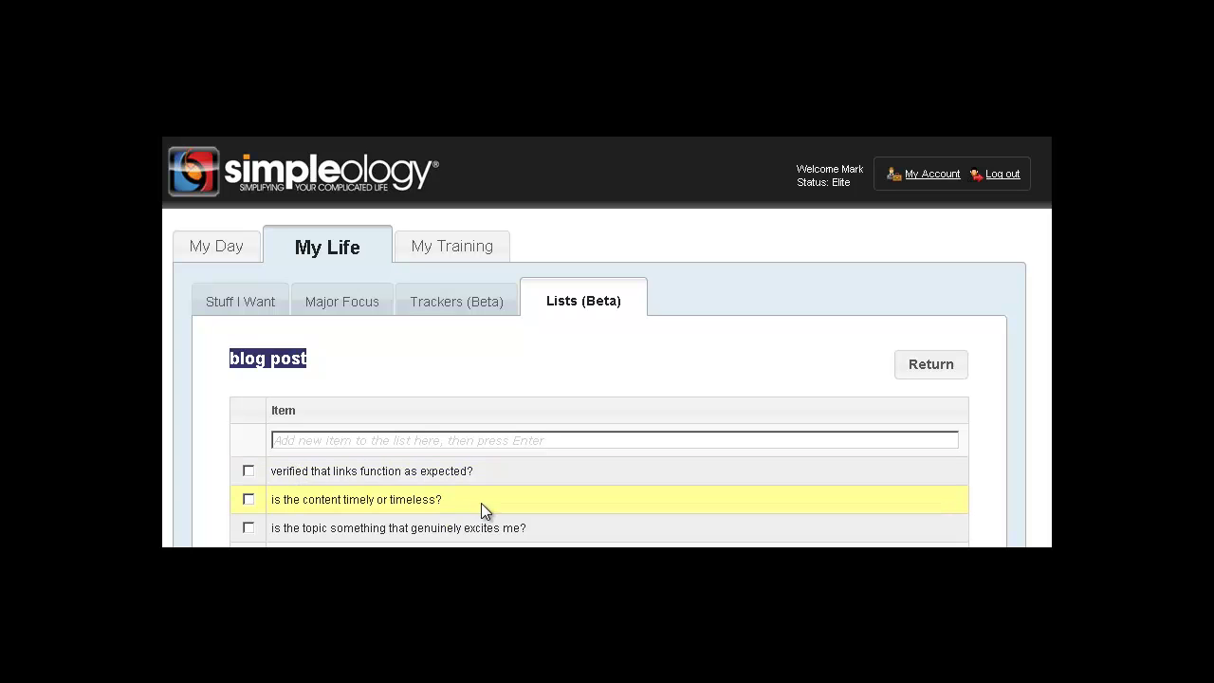
mouse_move(481, 503)
mouse_down()
mouse_move(474, 464)
mouse_move(476, 523)
mouse_move(463, 501)
mouse_up()
scroll(924, 374, down, 2)
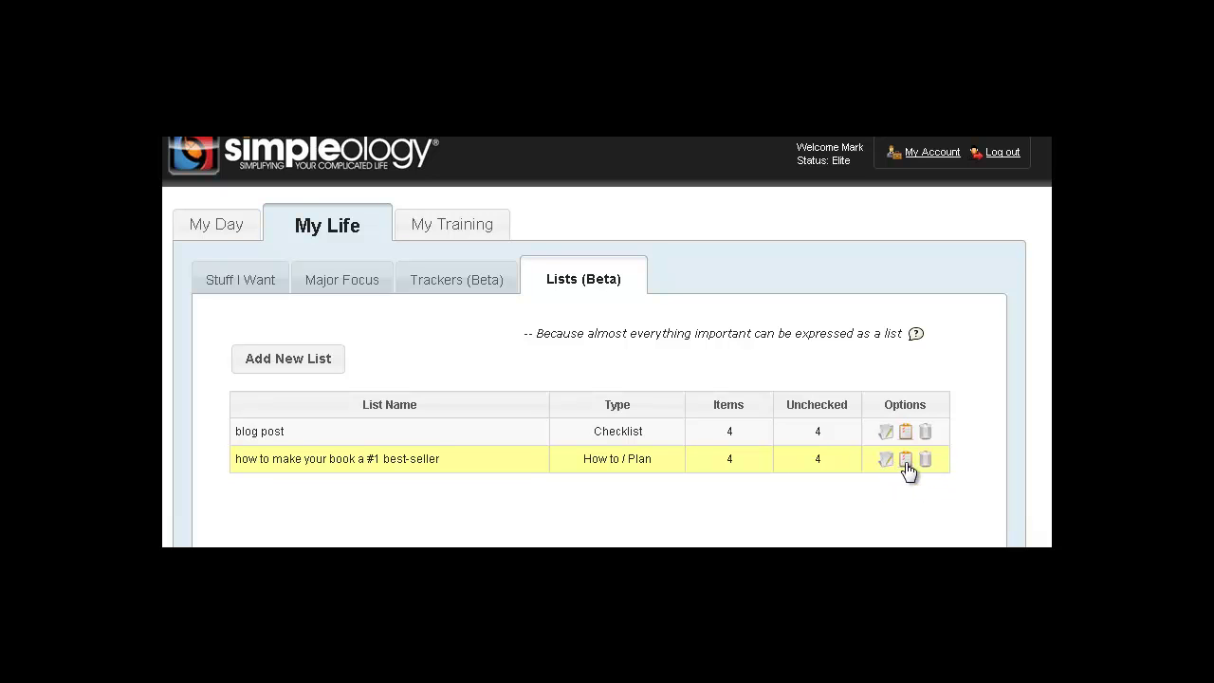
Open the "how to make your book a #1 best-seller" list, examine the move and copy options for its first item, and return to all lists
click(906, 463)
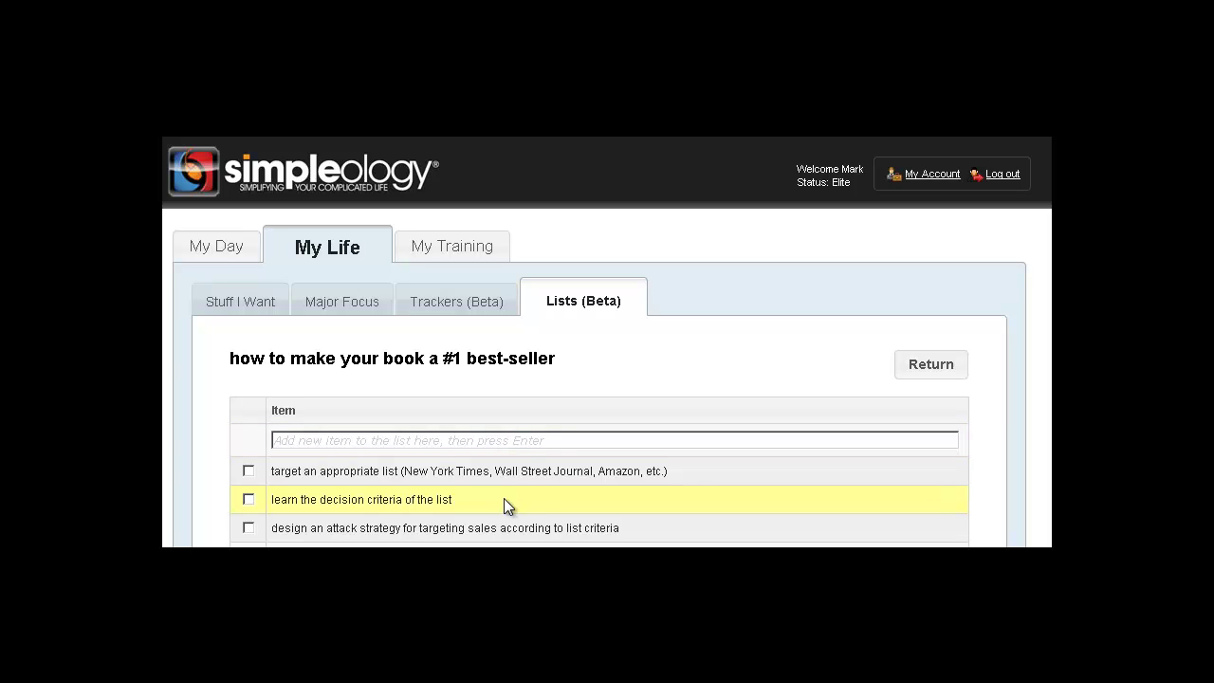
mouse_move(504, 498)
mouse_down()
mouse_move(496, 461)
mouse_move(490, 494)
mouse_up()
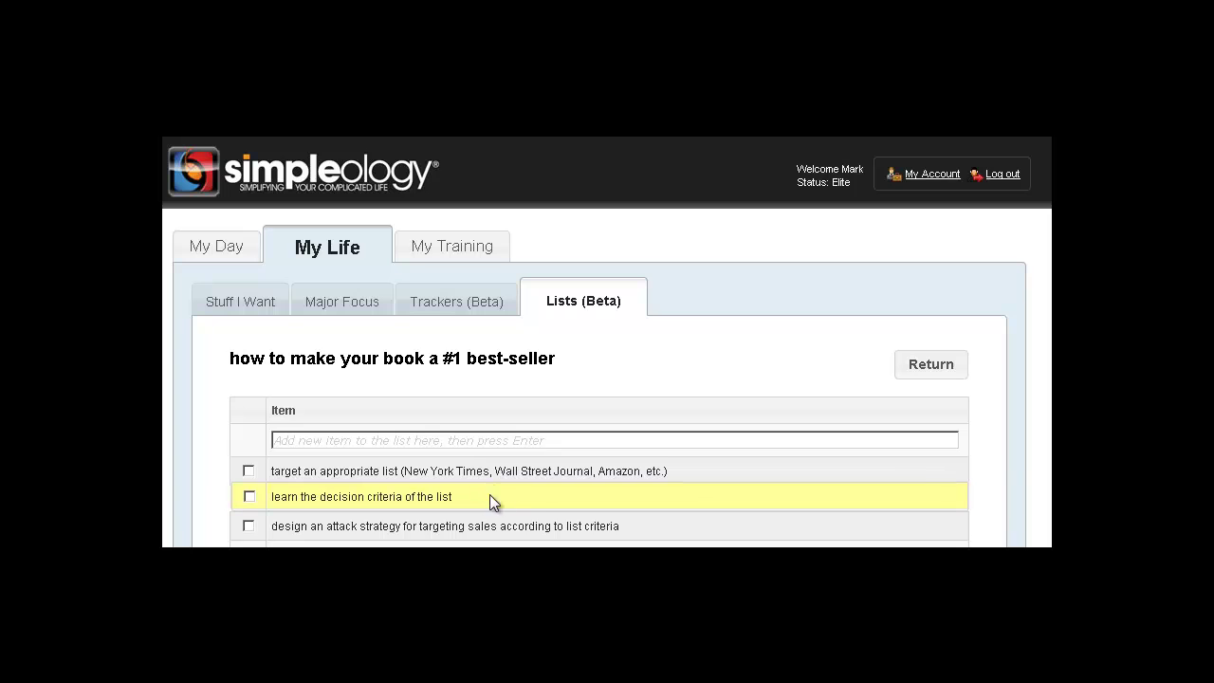
right_click(537, 476)
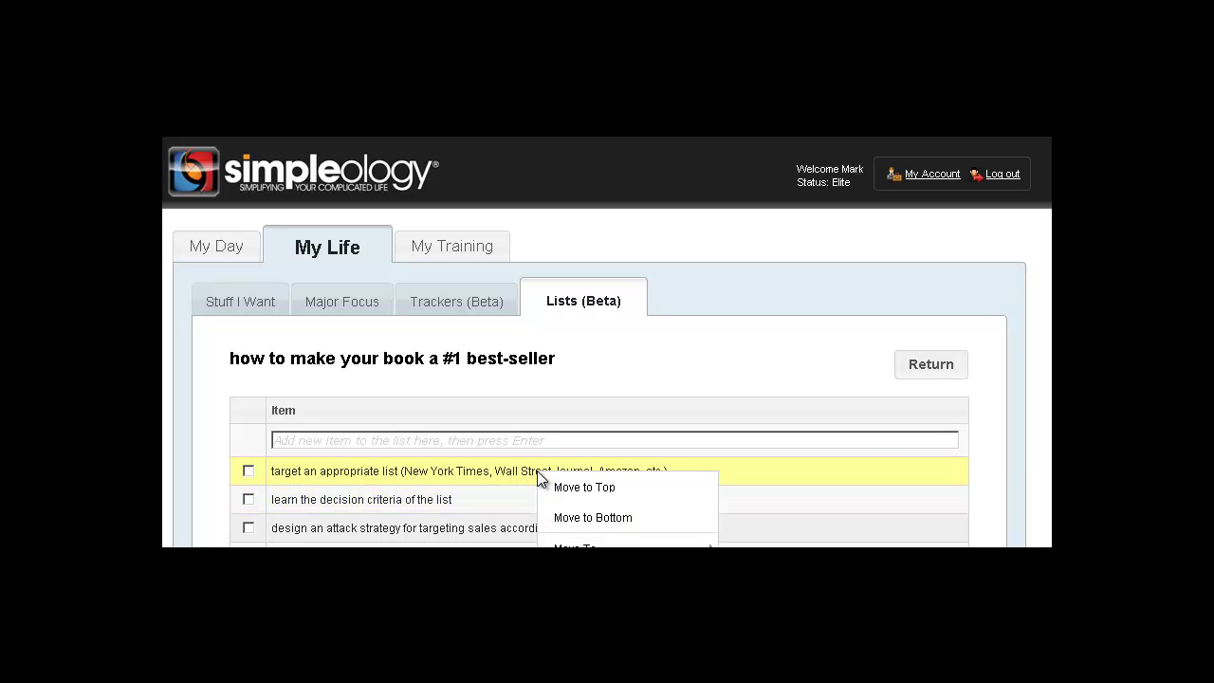
scroll(940, 427, down, 2)
mouse_move(697, 449)
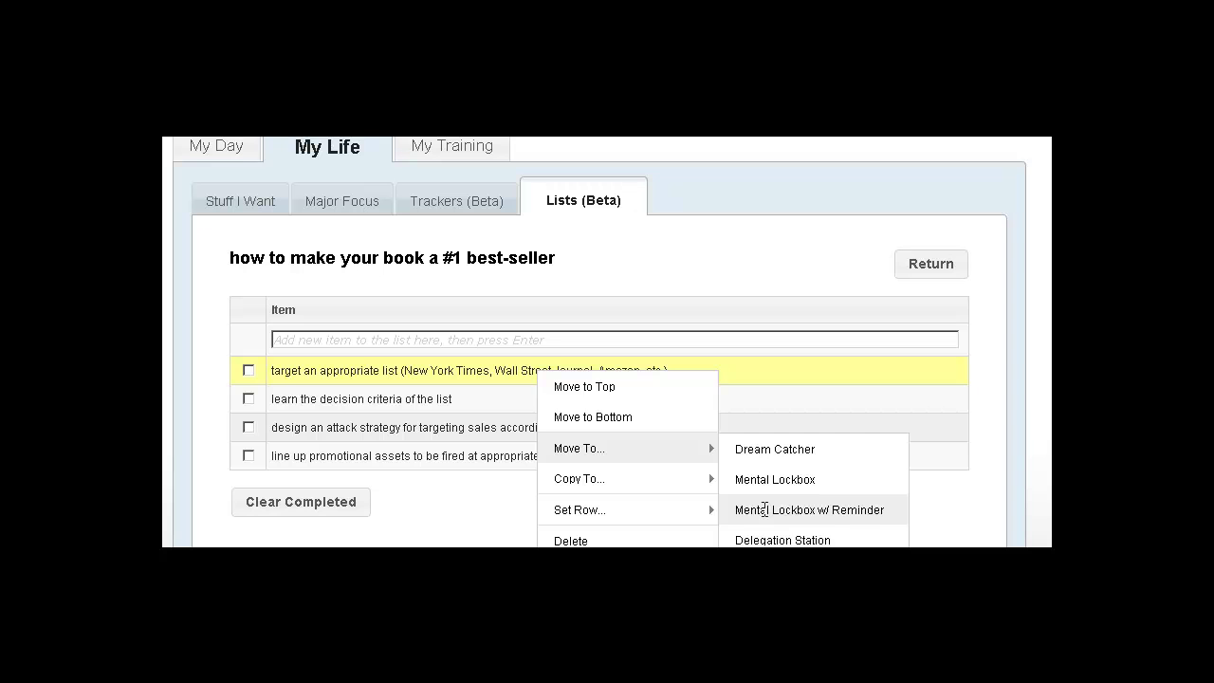
mouse_move(658, 485)
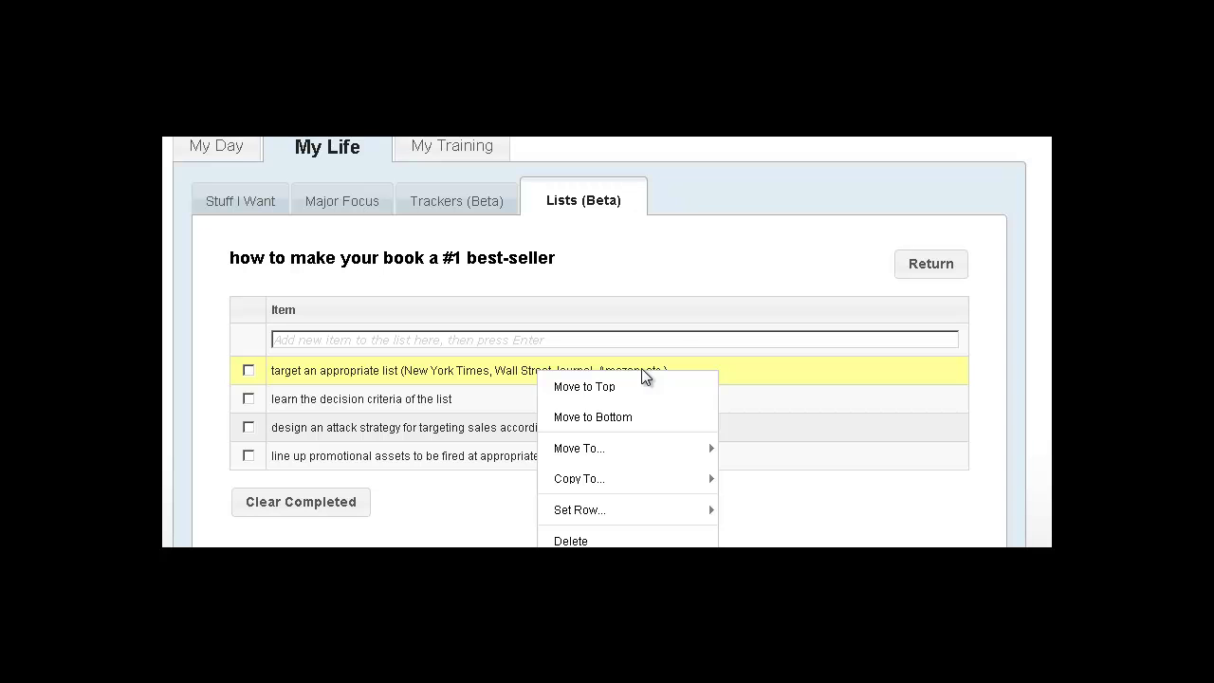
click(738, 292)
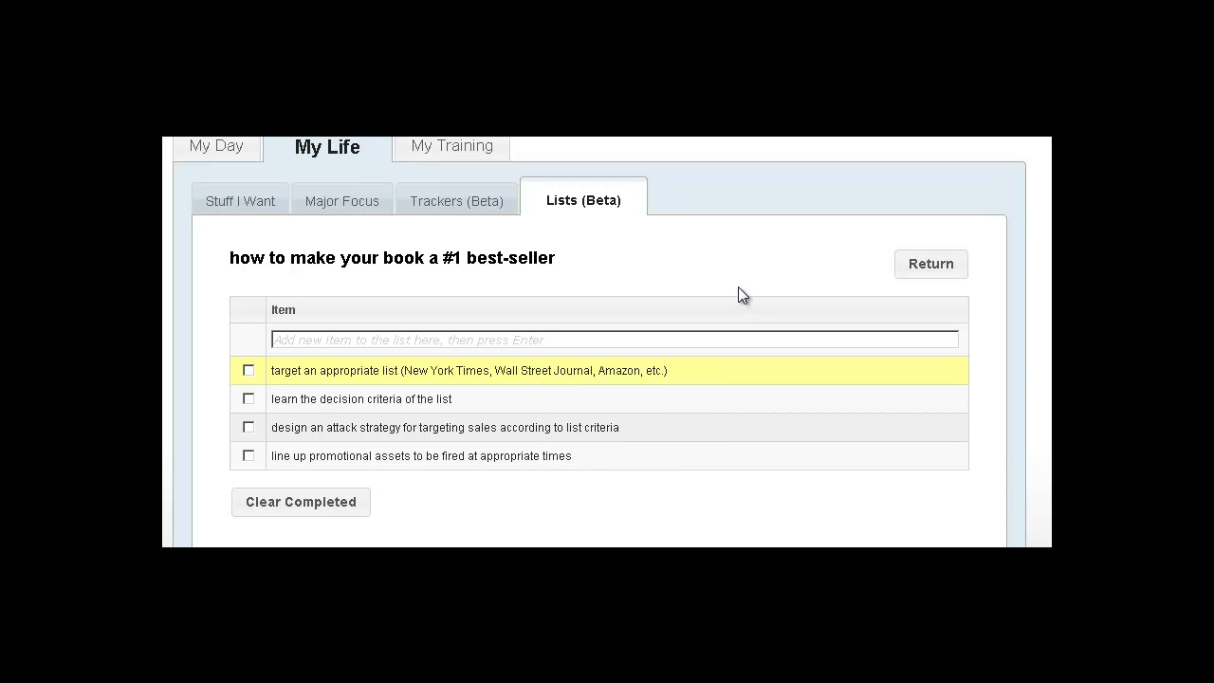
click(922, 269)
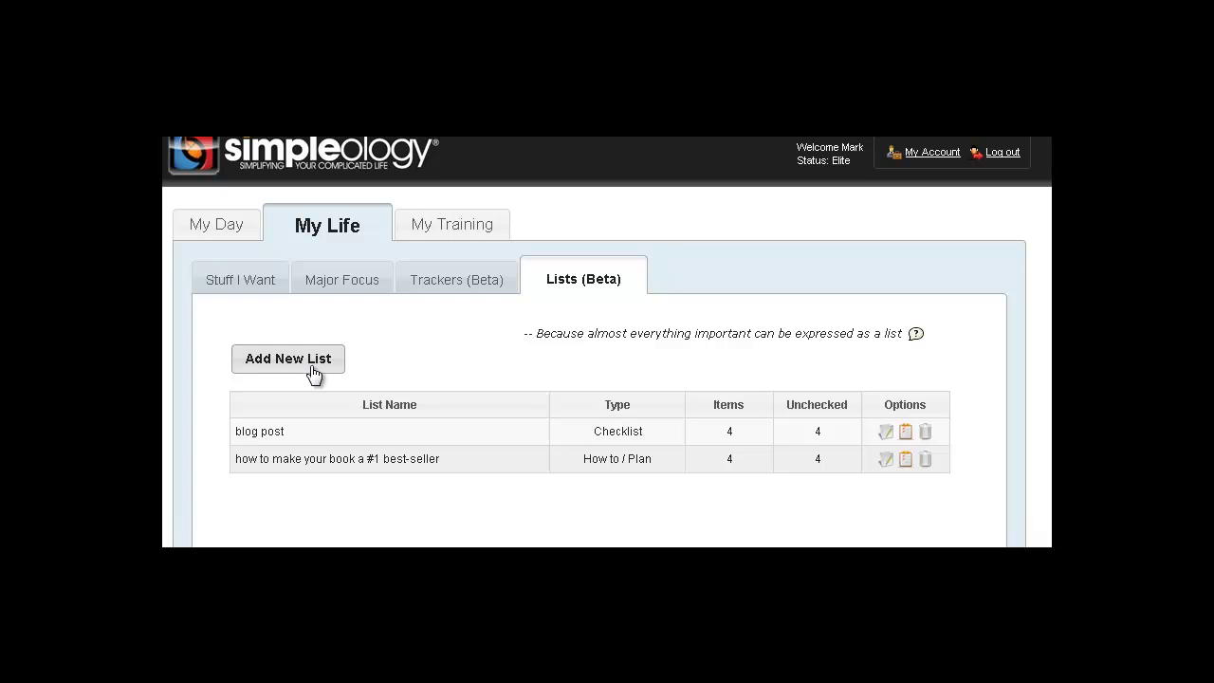
Create a new list named "groceries" with the type Shopping List
click(314, 375)
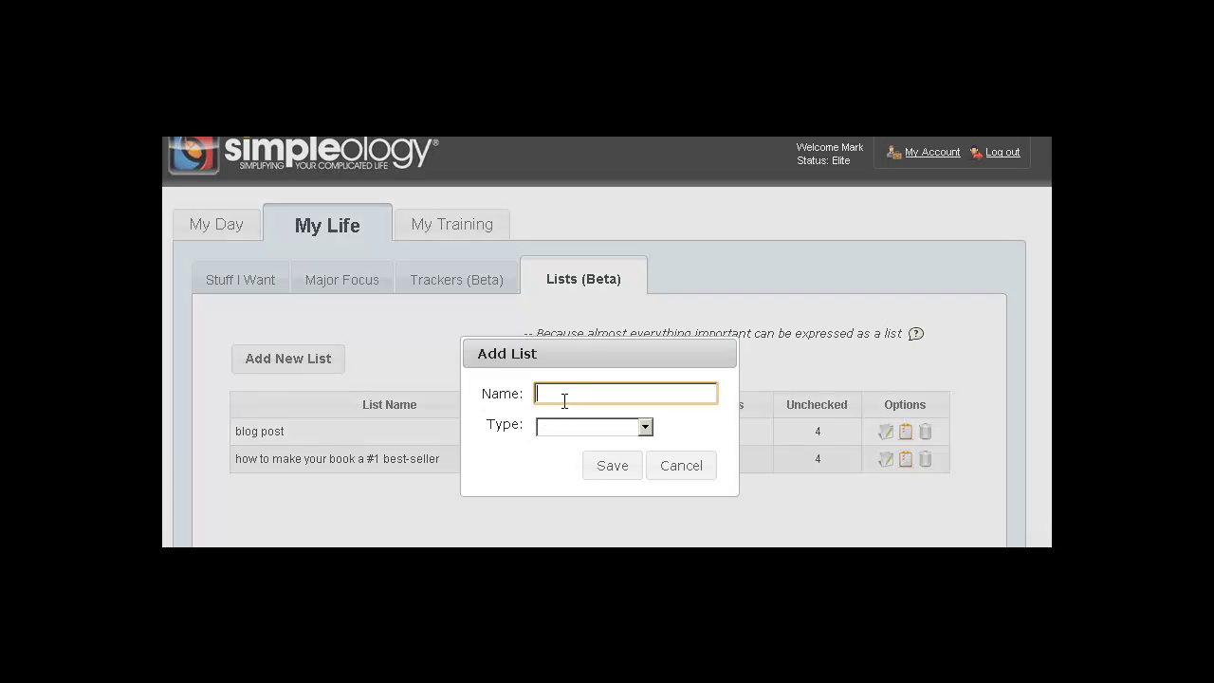
text(groceries)
key(Tab)
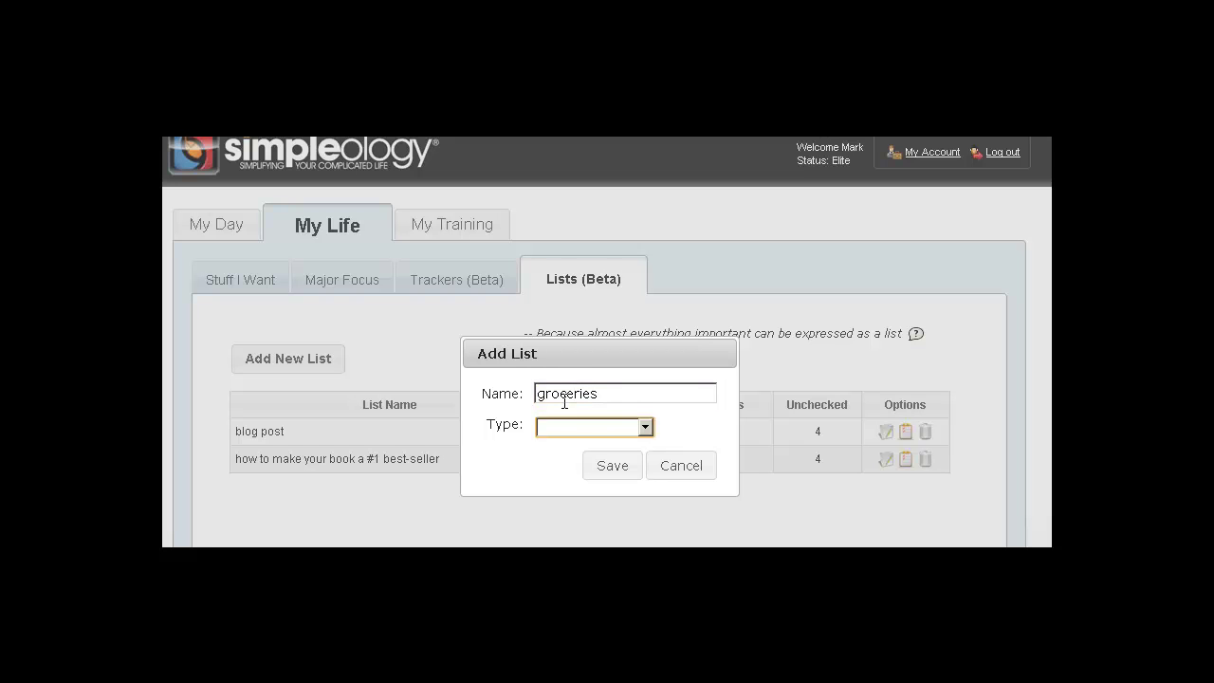
key(Down)
key(Down)
key(Tab)
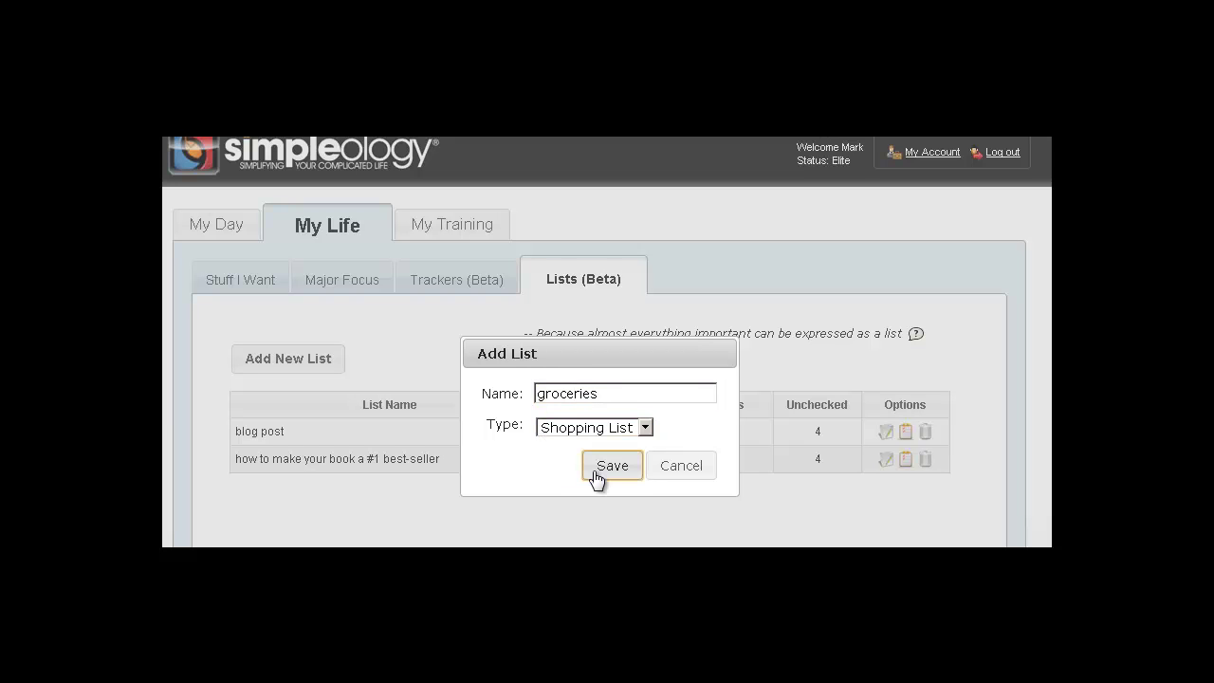
click(593, 470)
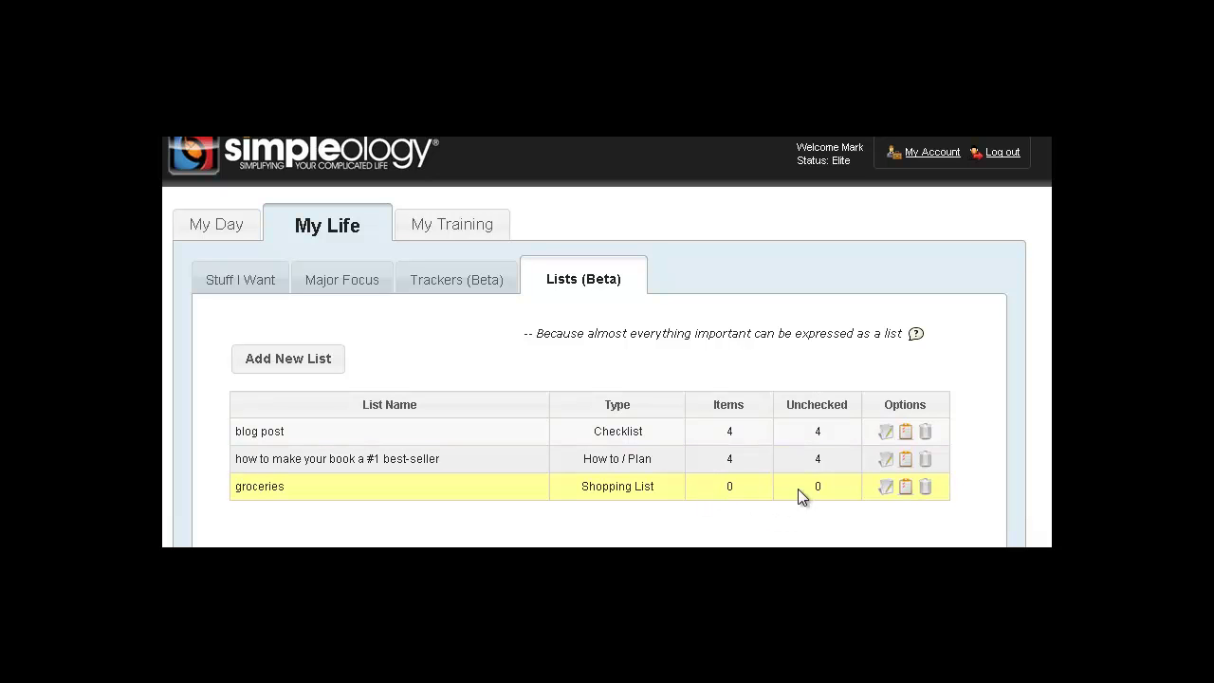
Open the groceries list and add the items "free range organic chicken", "quinoa" and "kale"
click(906, 488)
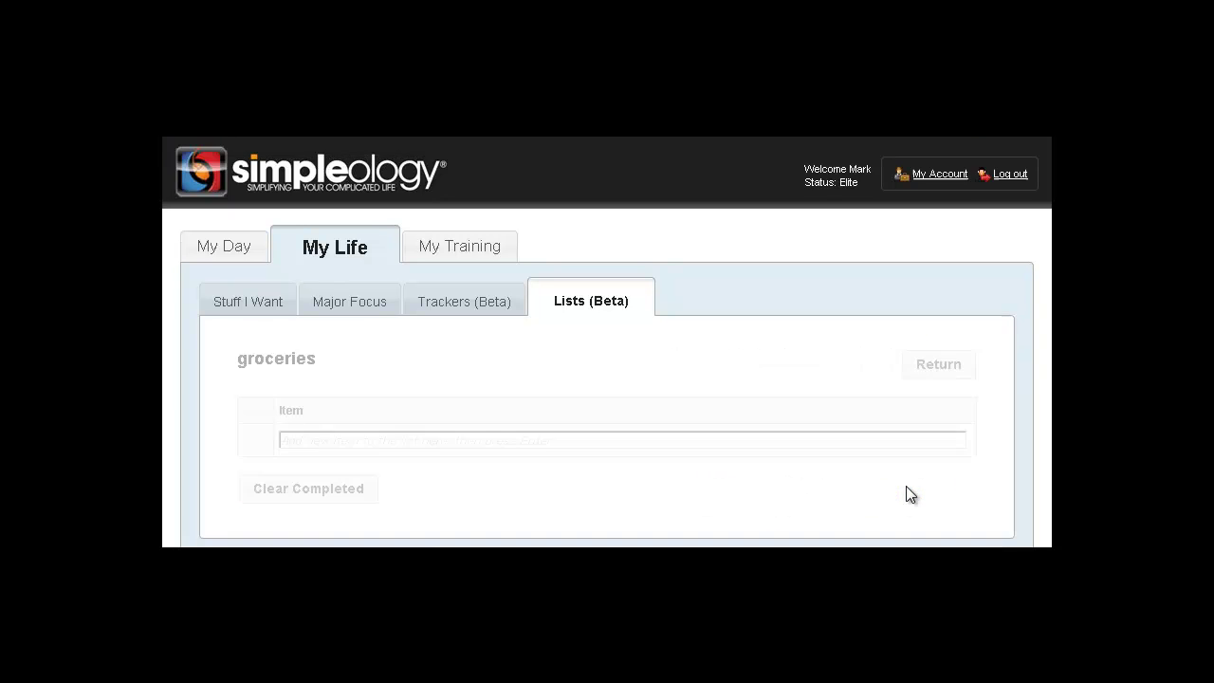
click(400, 440)
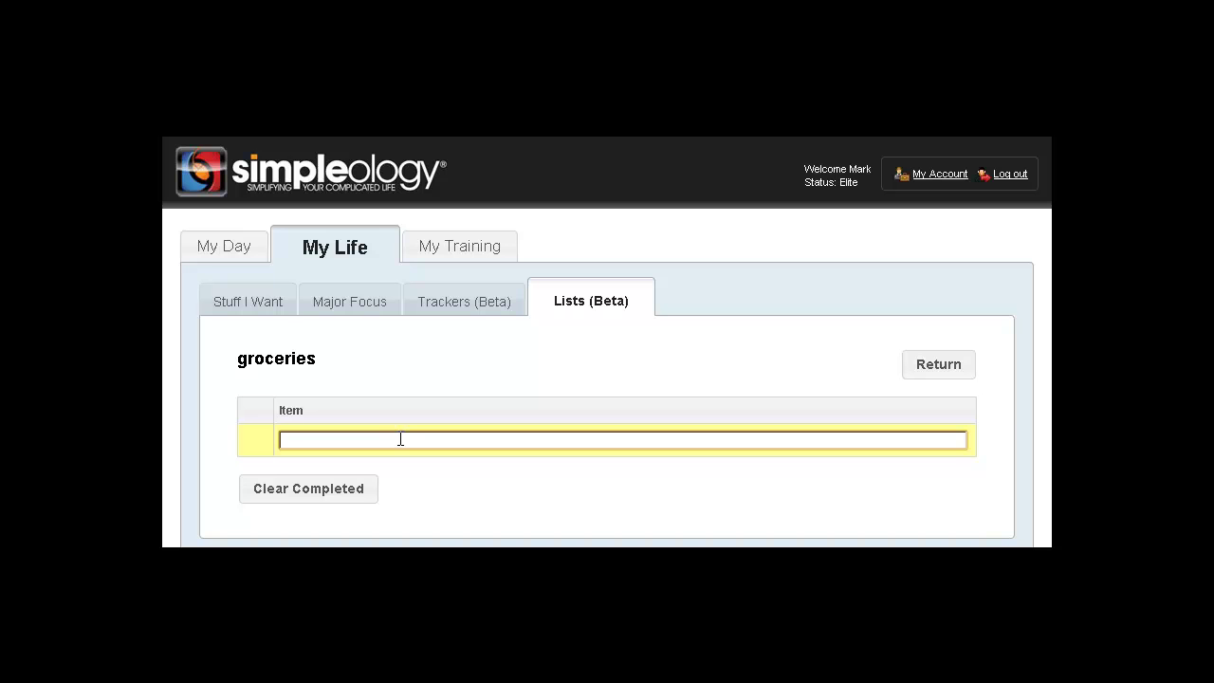
text(free range organic chicken)
key(Return)
text(qu)
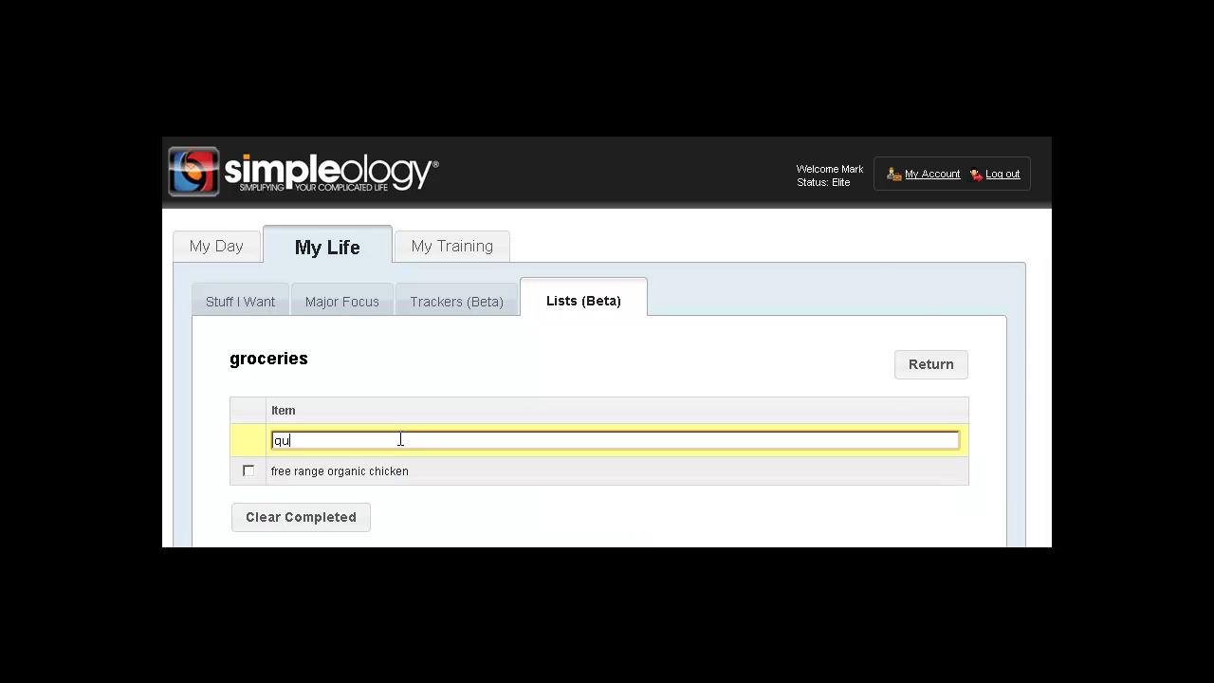
text(inoa)
key(Return)
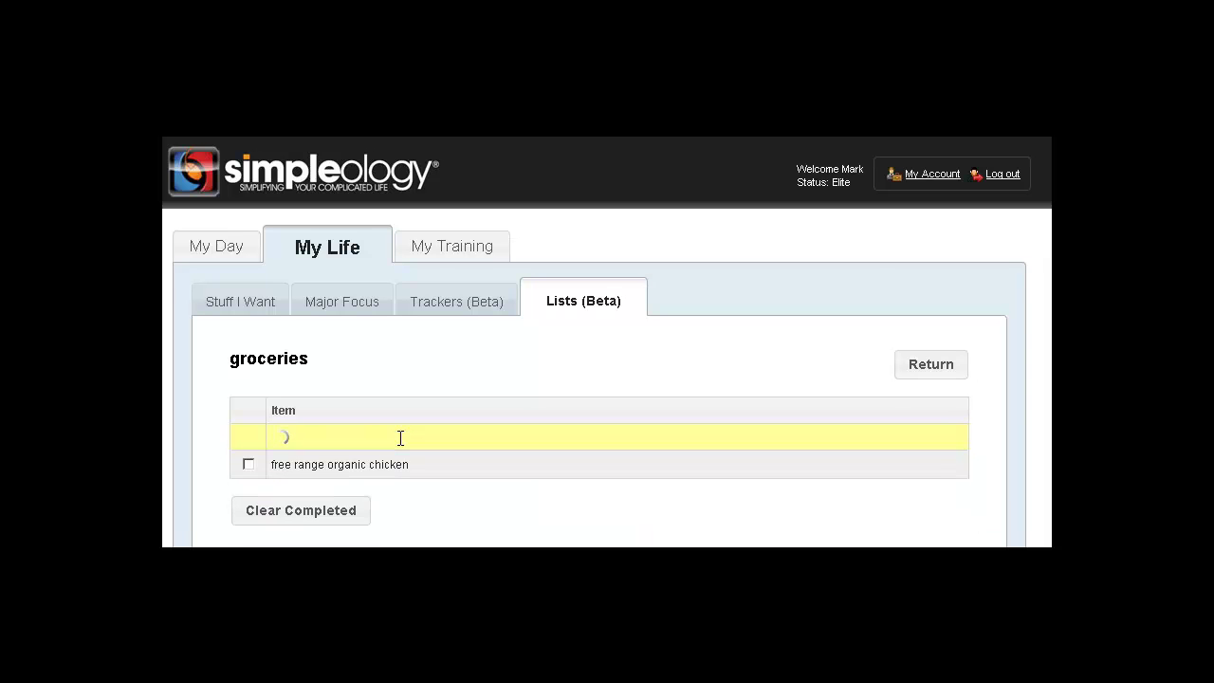
text(kale)
key(Return)
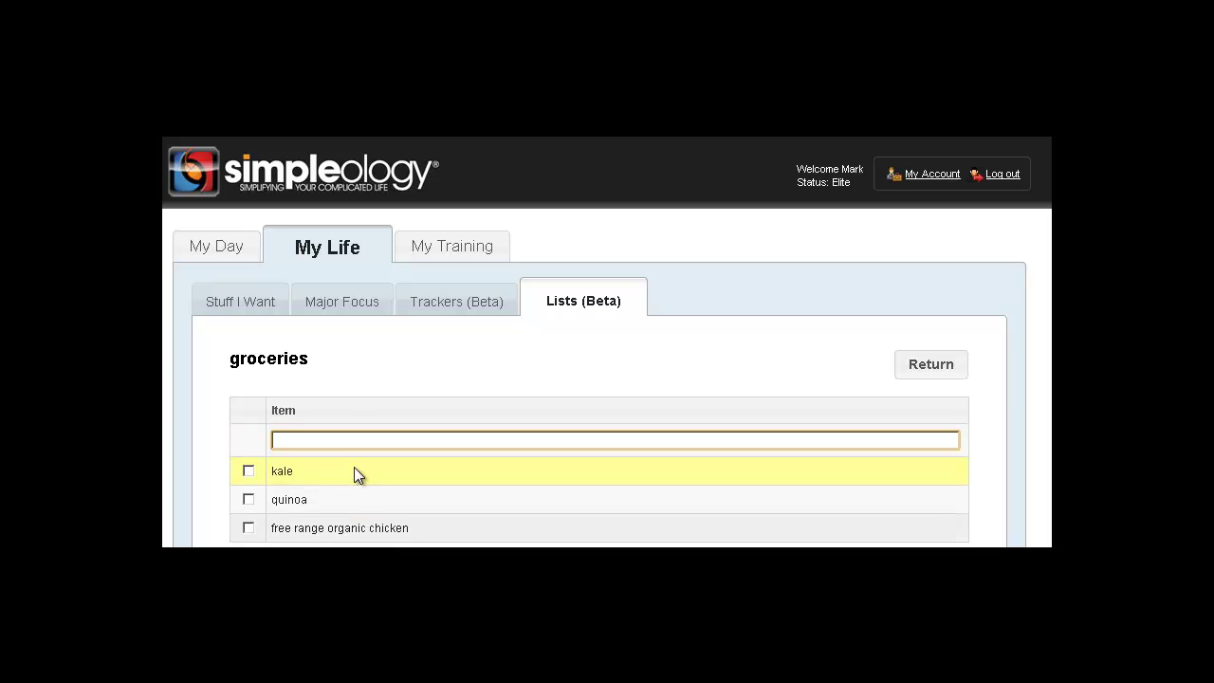
Examine the copy, move and delegation options for the kale item without delegating it, and return to the overview of all lists
right_click(405, 471)
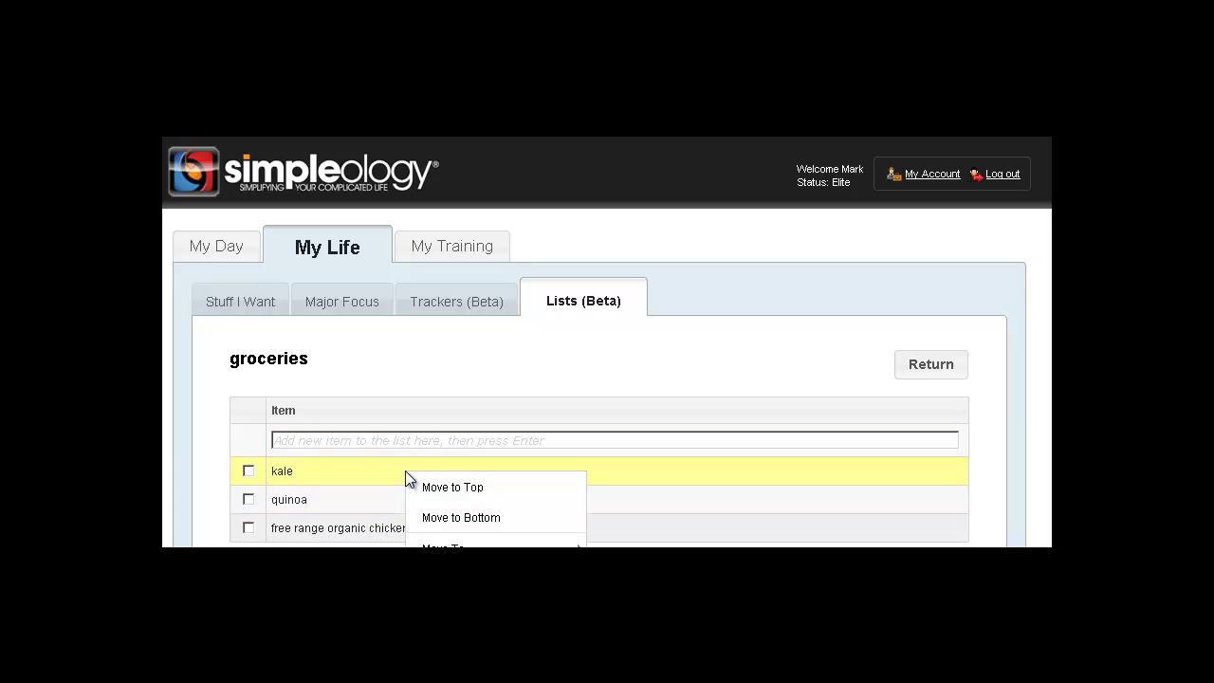
scroll(751, 425, down, 1)
mouse_move(546, 509)
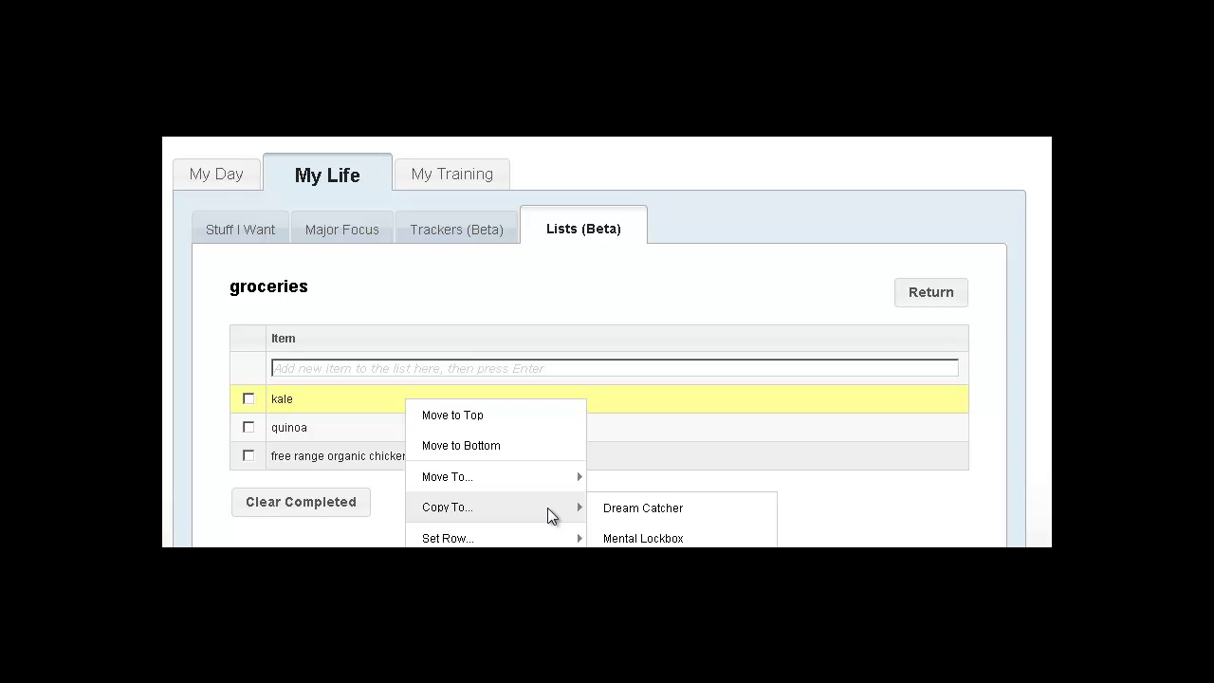
mouse_move(563, 477)
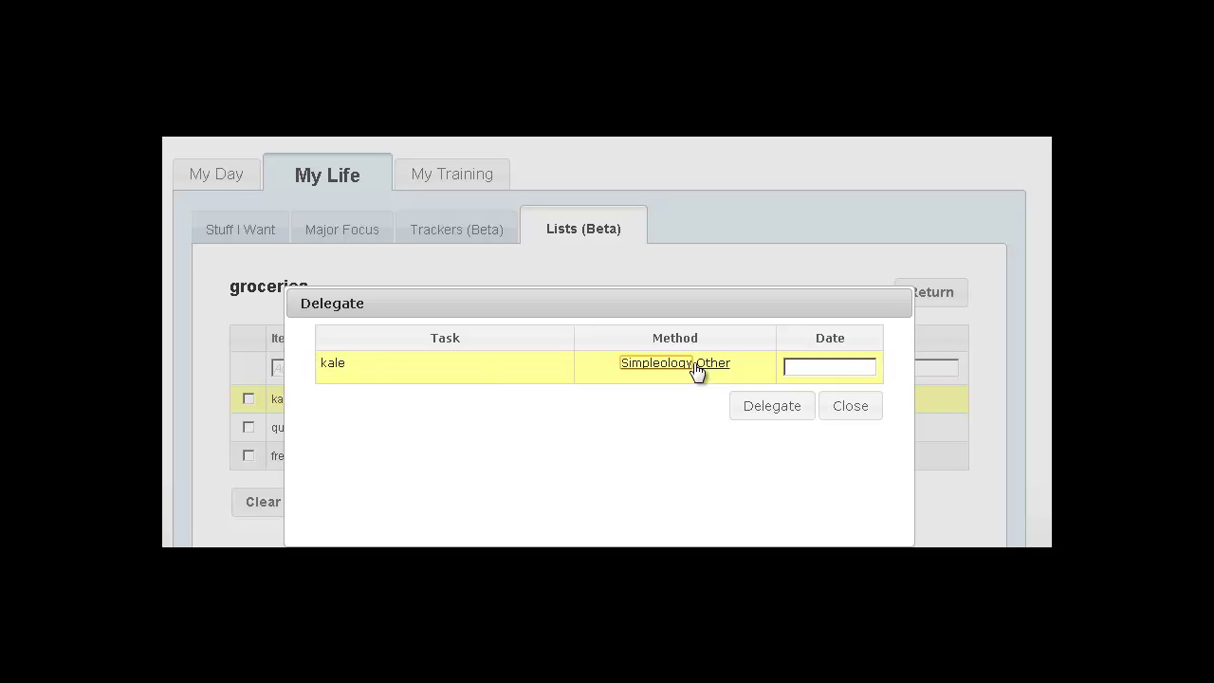
click(847, 408)
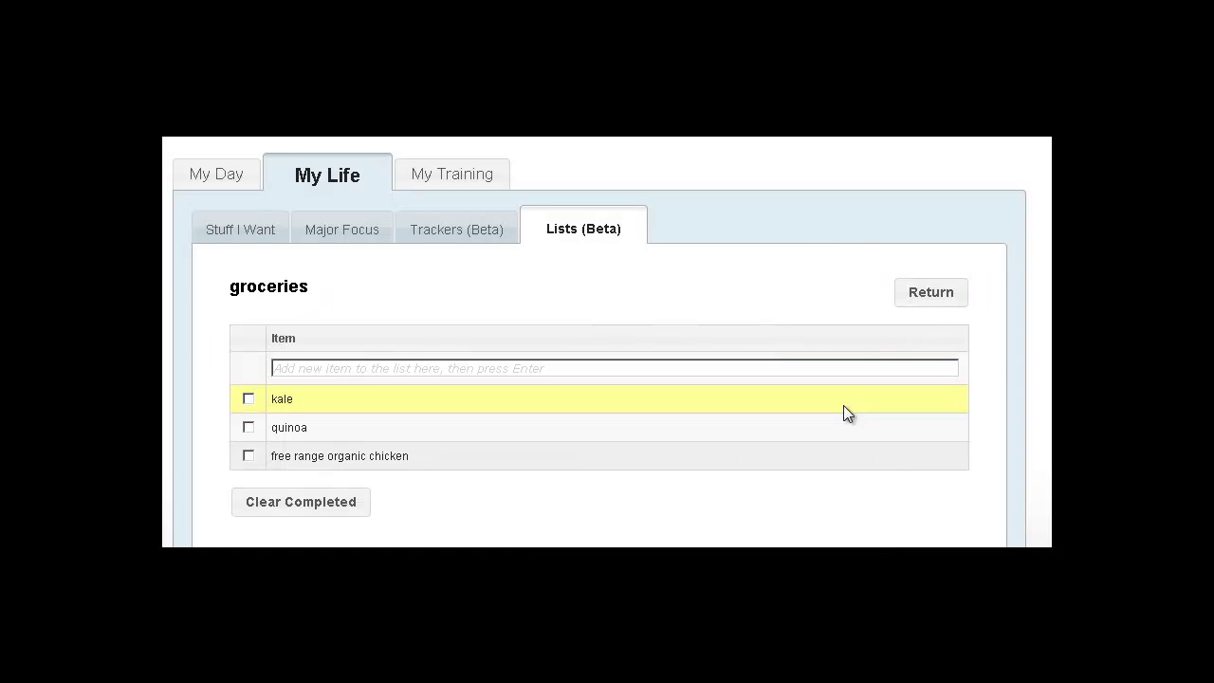
click(930, 294)
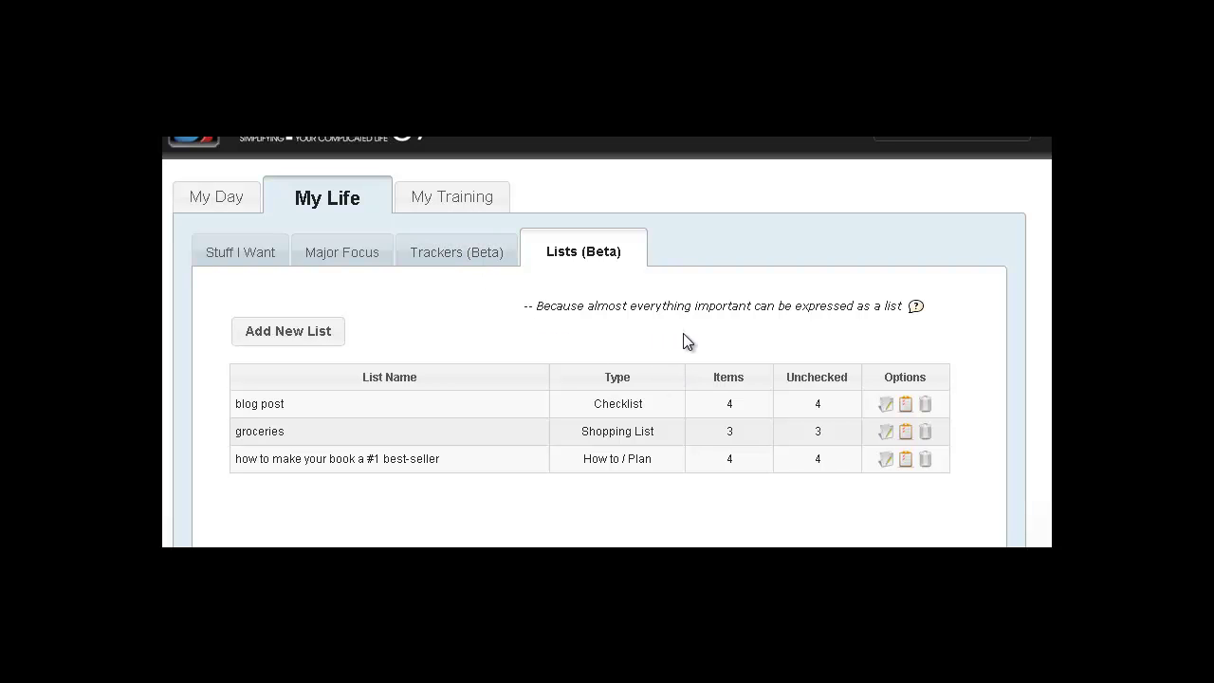
scroll(705, 349, up, 1)
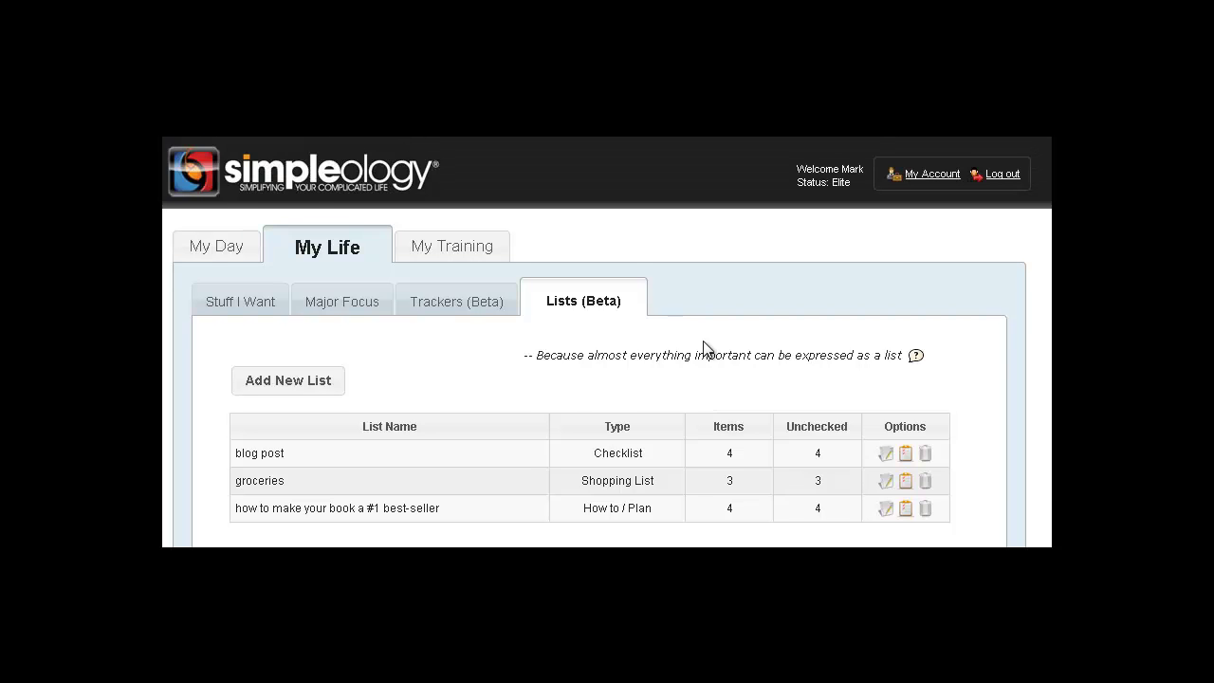